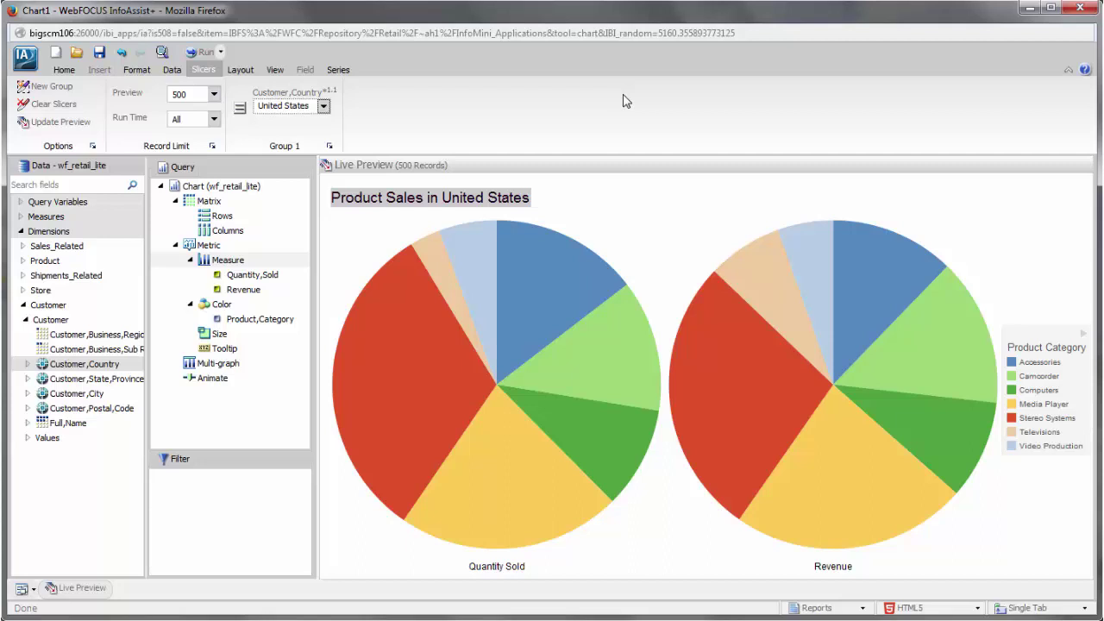
Step: Make InfoMini the output destination for the two-pie Product Sales chart
click(137, 70)
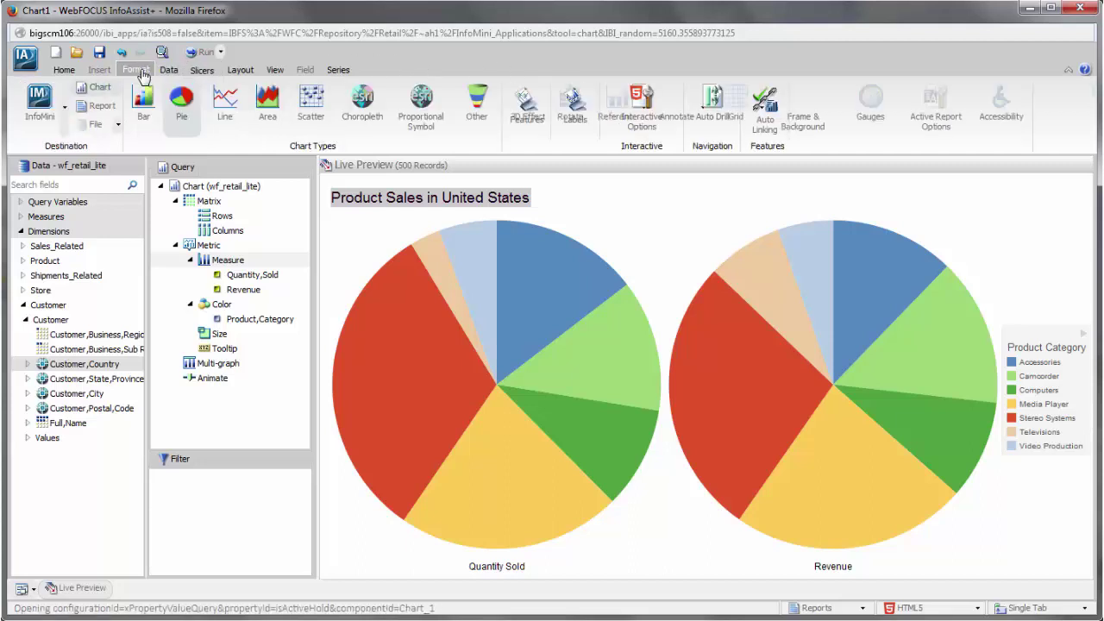
click(39, 109)
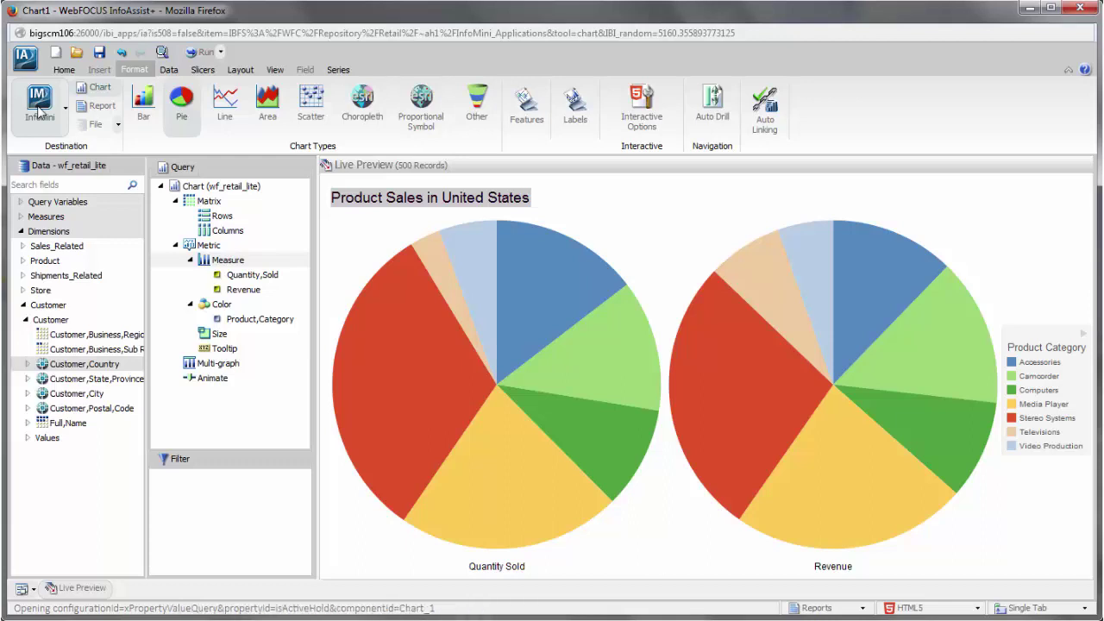
Step: Run the chart as an InfoMini and rerun it filtered to Mexico in Customer,Country
click(205, 51)
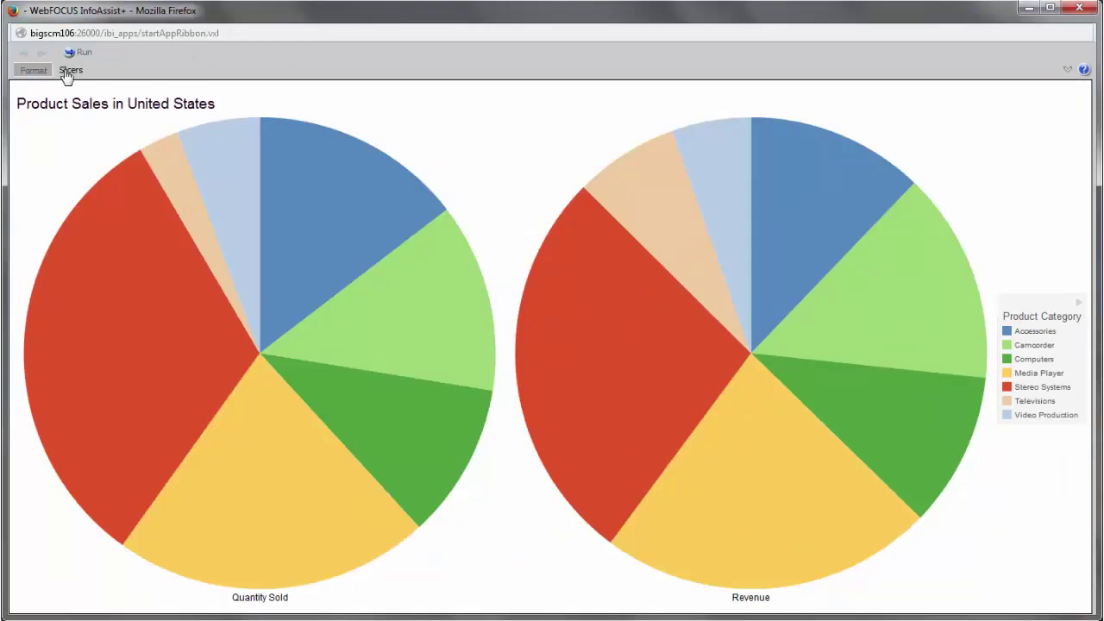
click(76, 71)
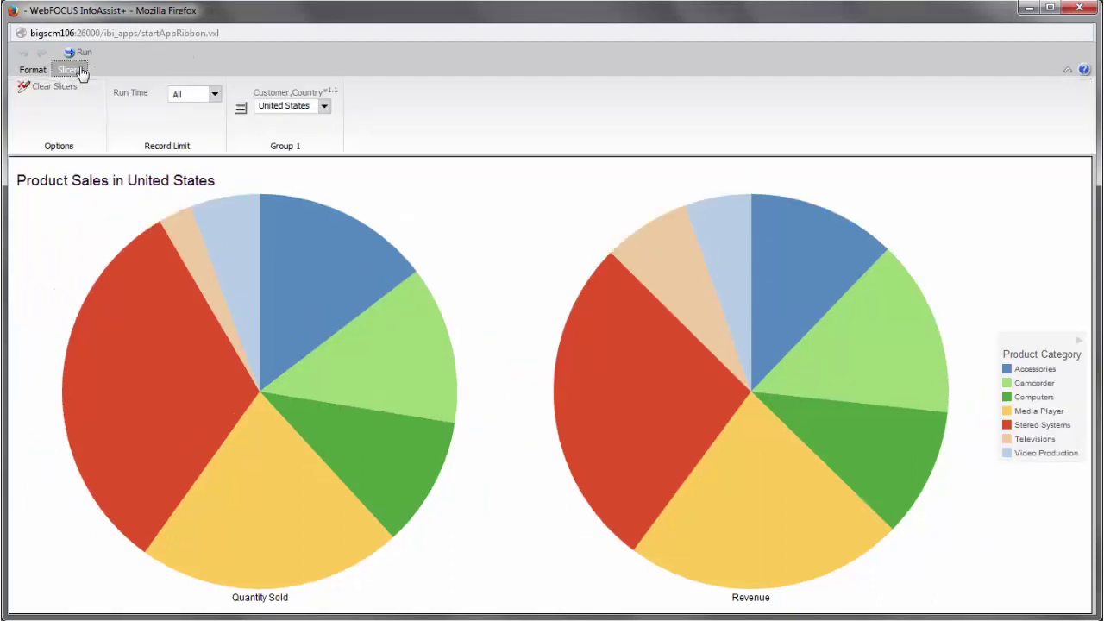
click(325, 109)
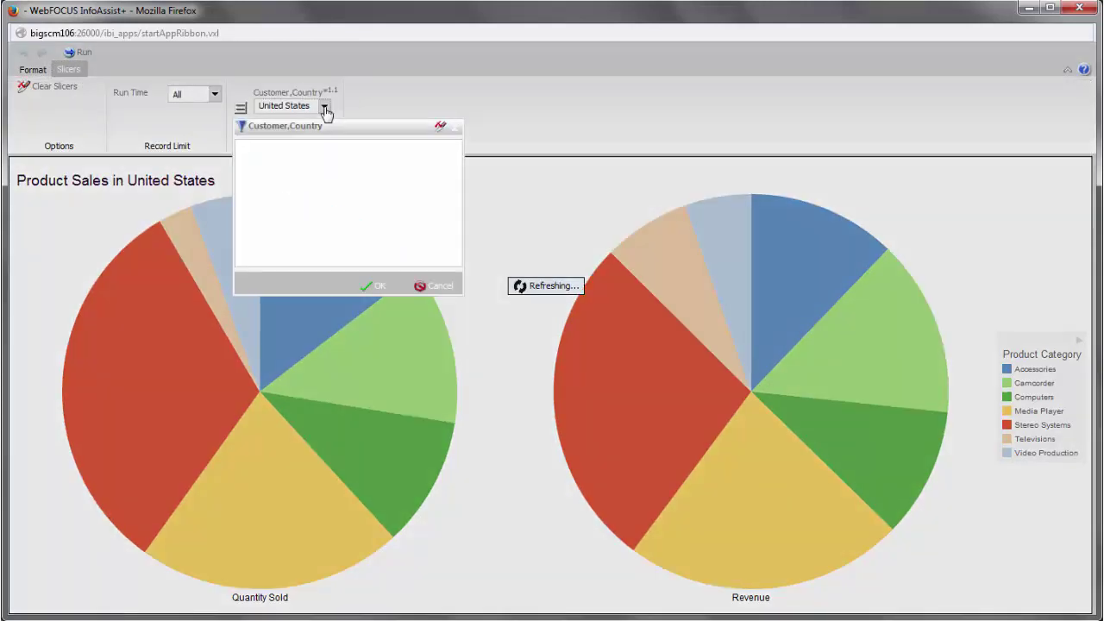
scroll(340, 176, up, 3)
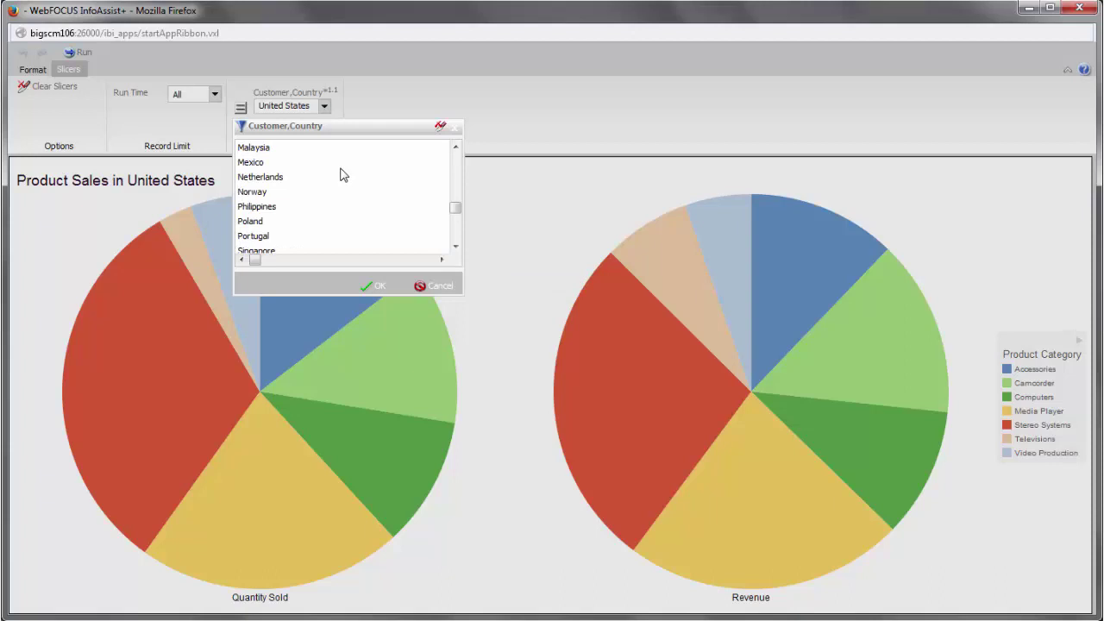
click(261, 163)
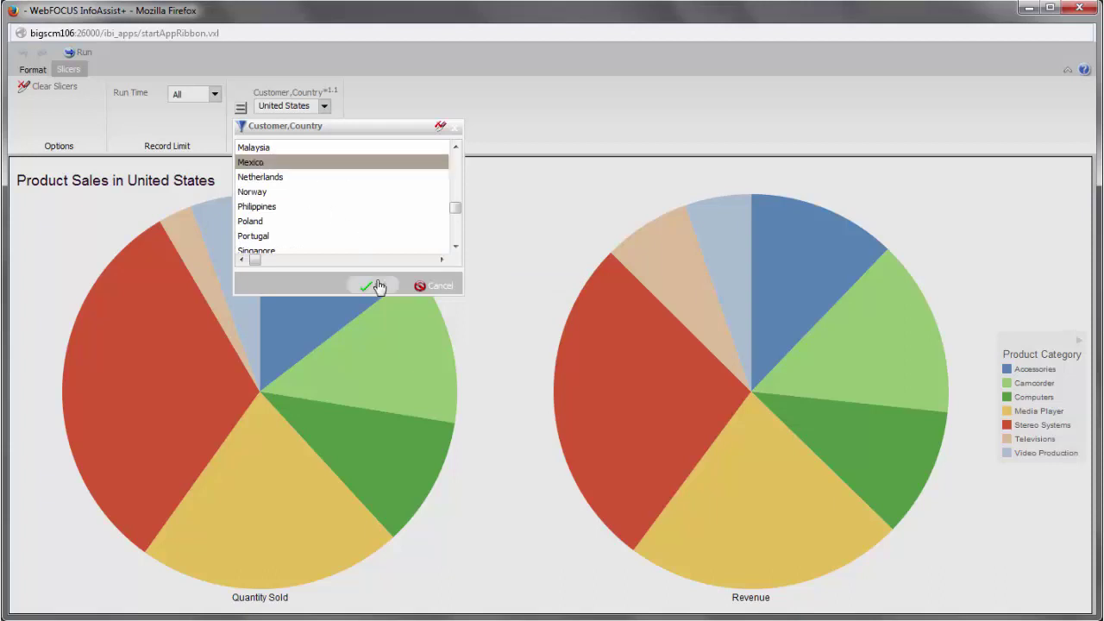
click(378, 285)
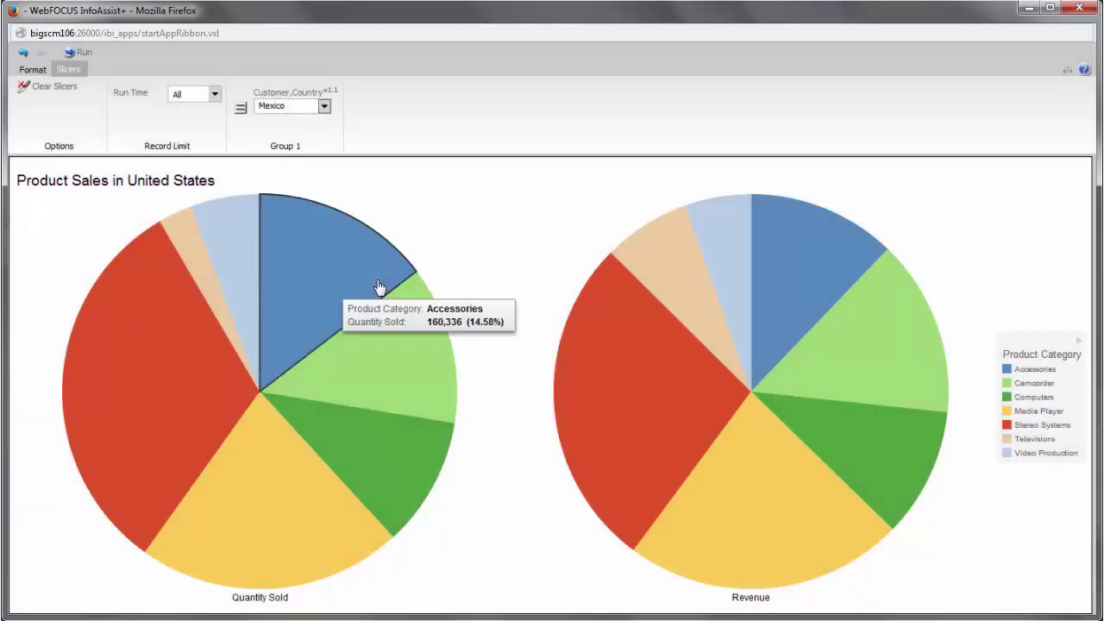
click(80, 52)
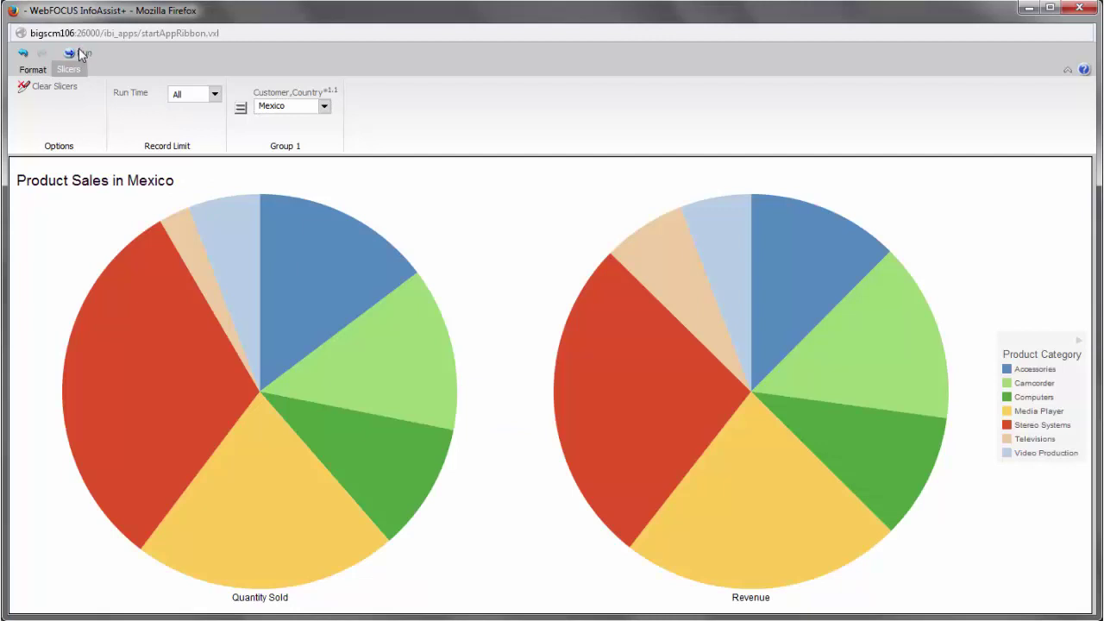
Step: Check the InfoMini's Format and Slicers options, then close the InfoMini window
mouse_move(250, 369)
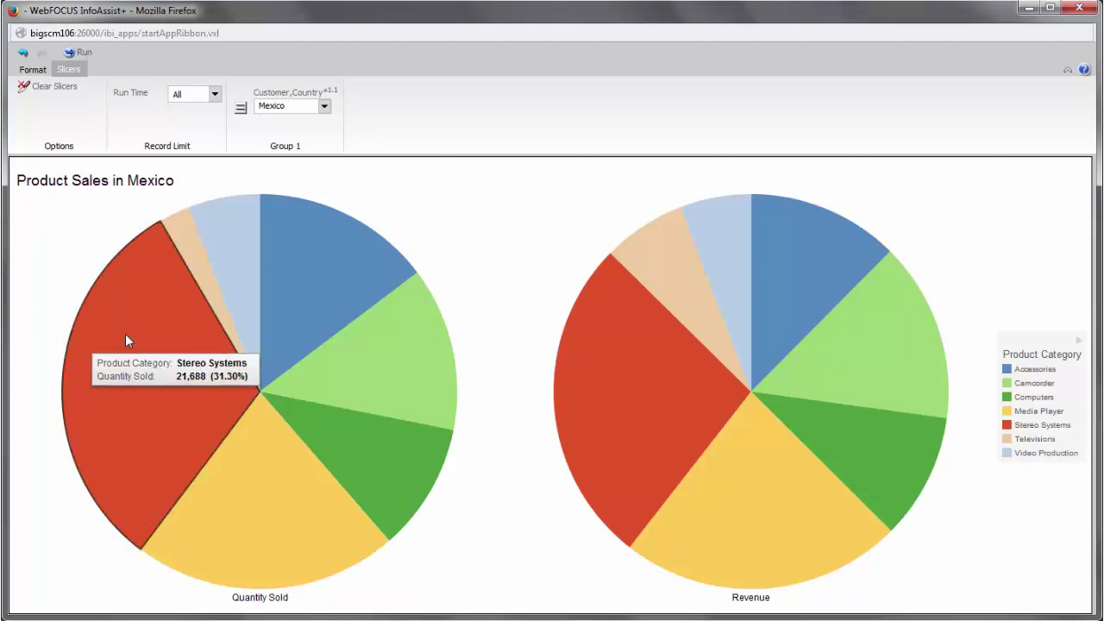
click(31, 70)
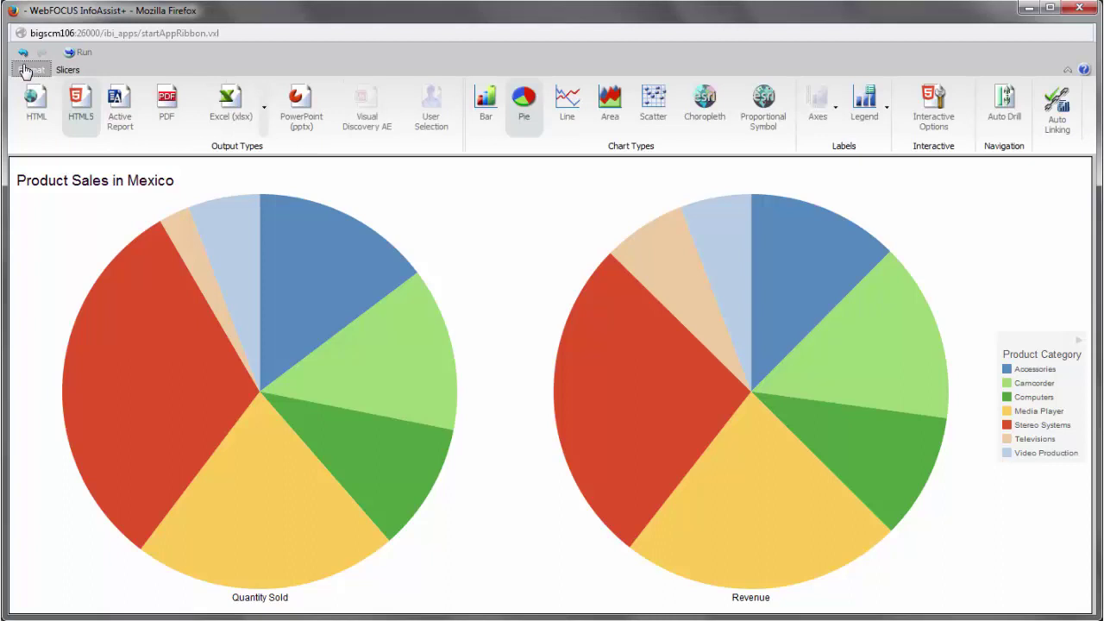
click(68, 72)
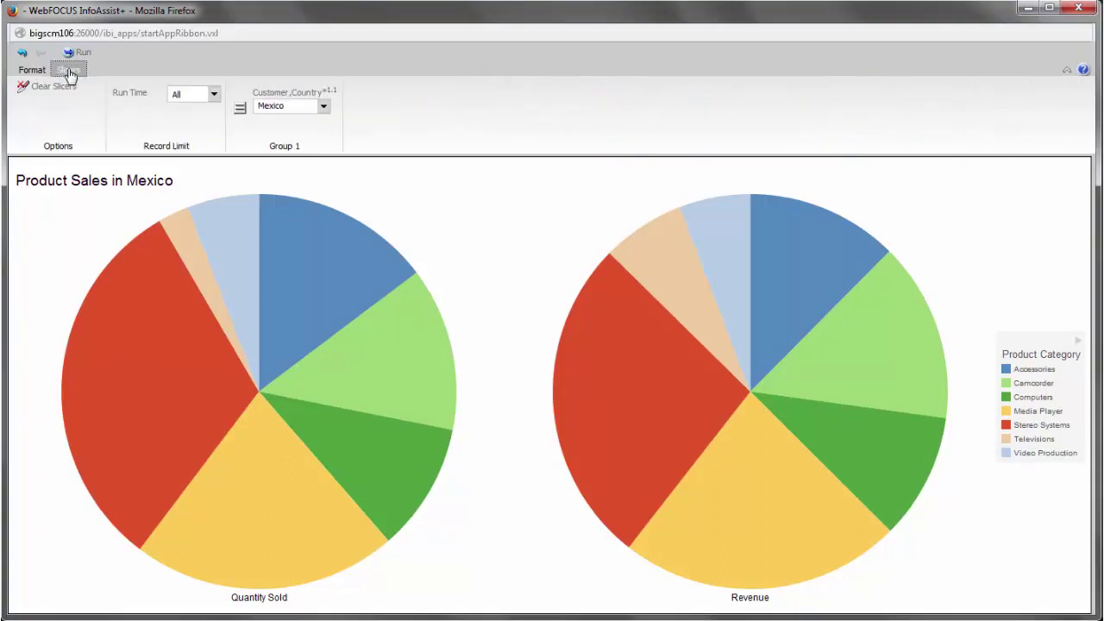
click(1073, 12)
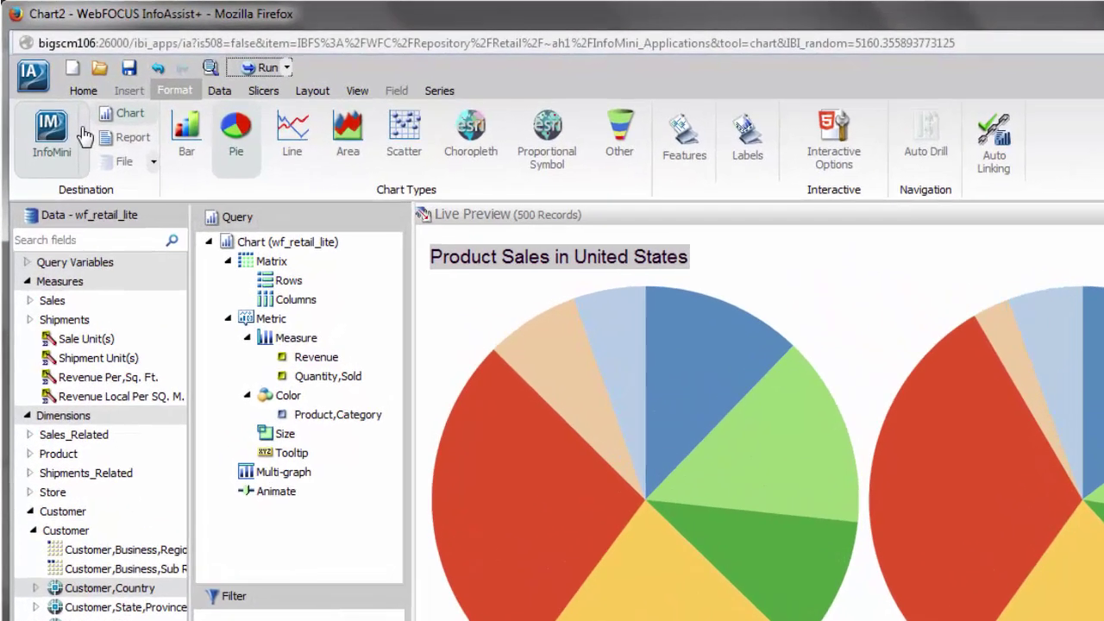
Step: Review the InfoMini options without changes and run the second chart as an InfoMini
click(64, 106)
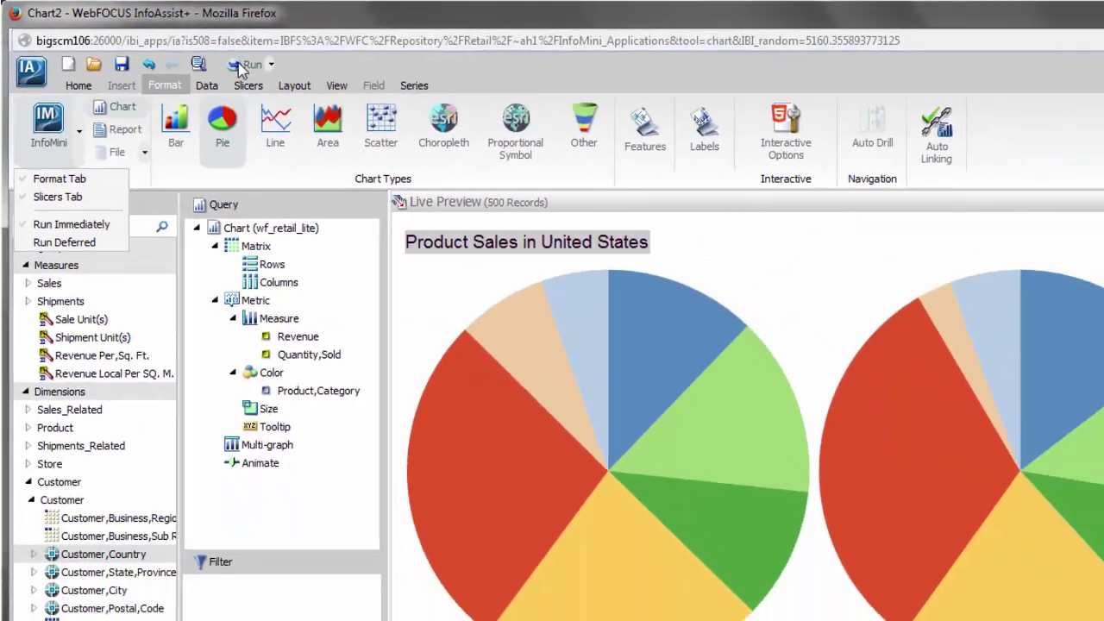
click(358, 91)
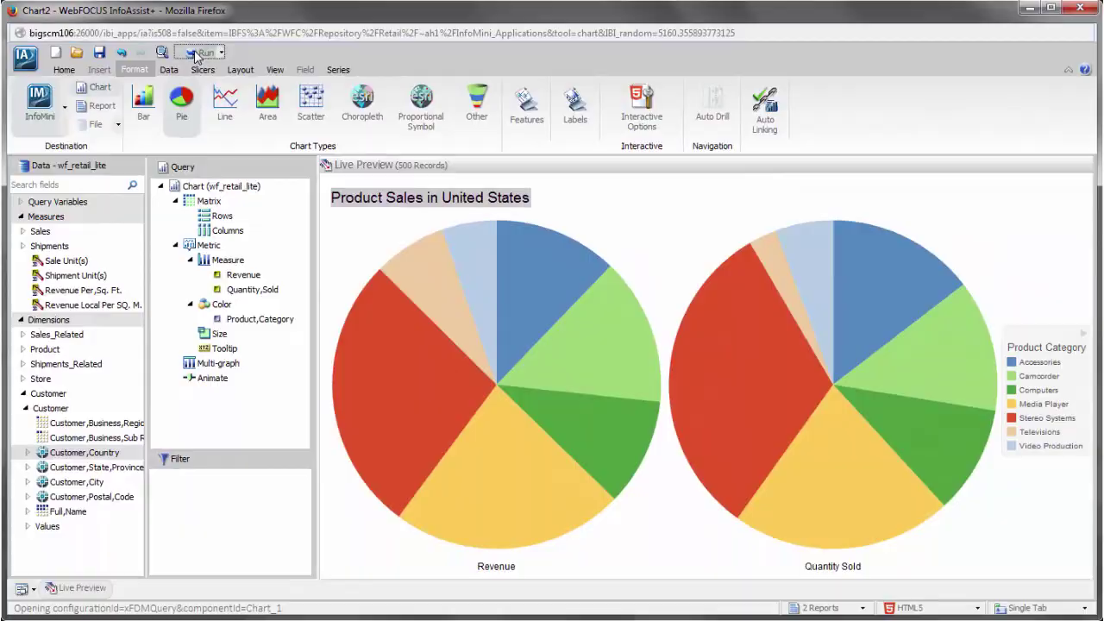
click(196, 51)
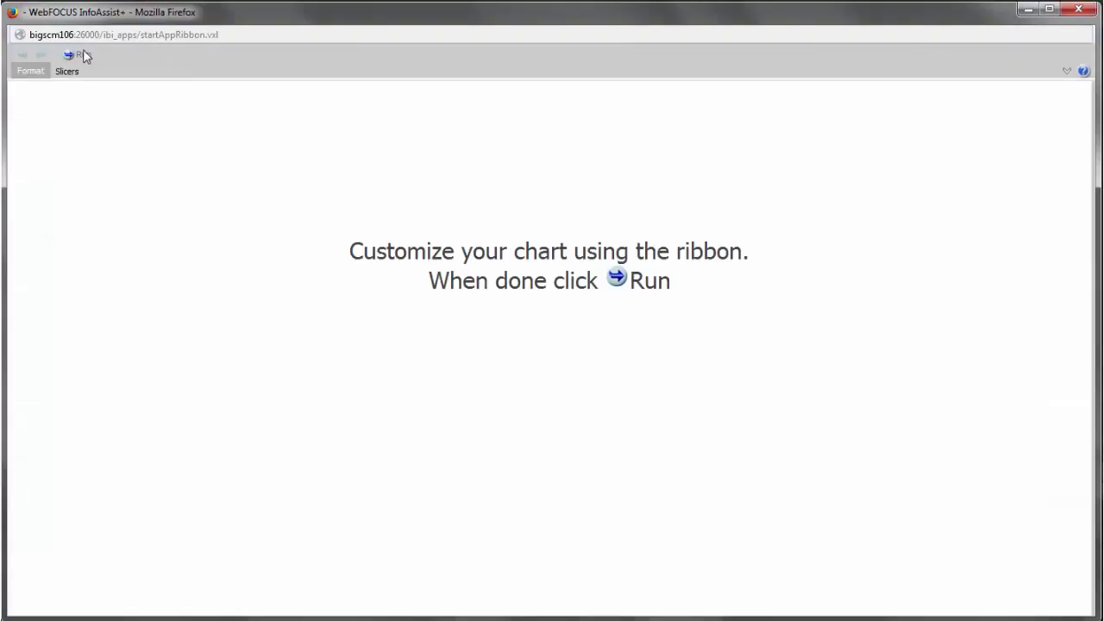
Step: Render the United States Revenue and Quantity Sold pies and show the Auto Linking options
click(84, 56)
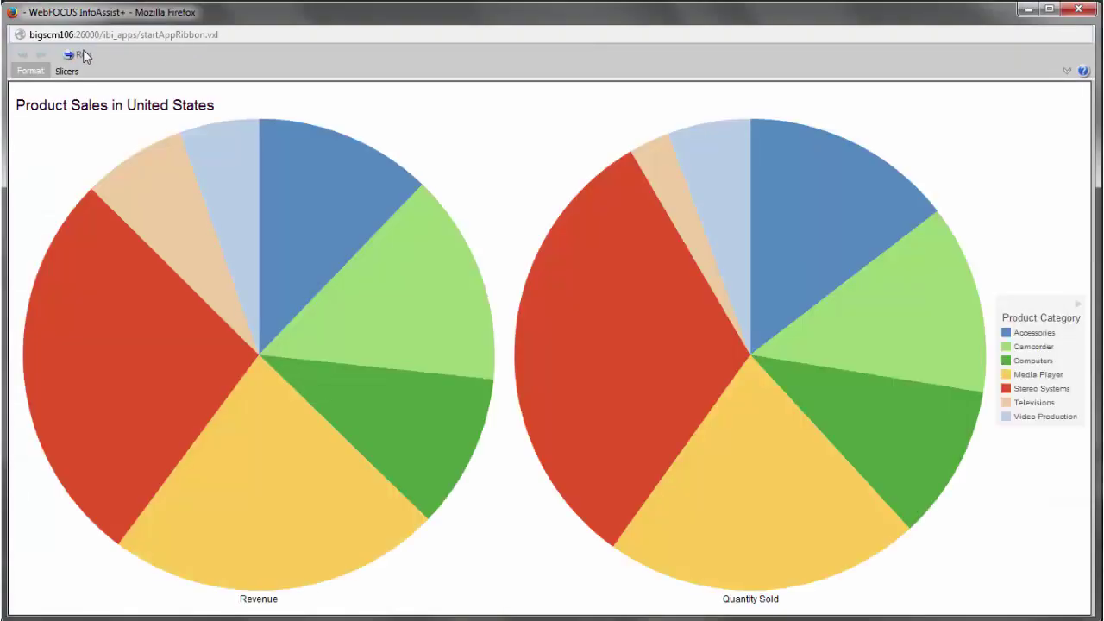
click(23, 72)
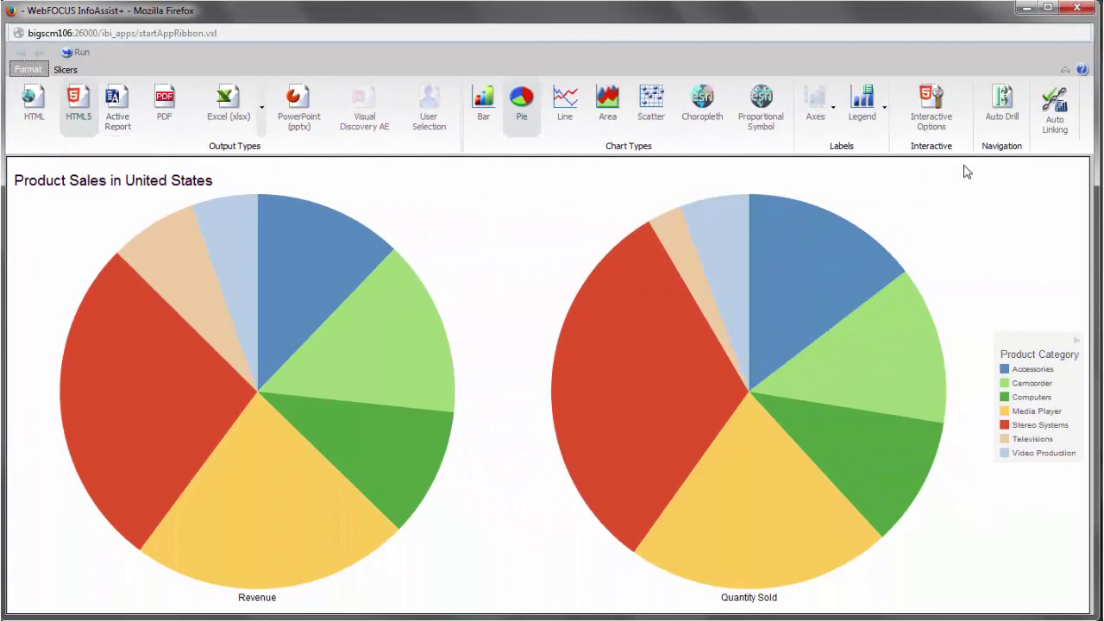
click(1054, 110)
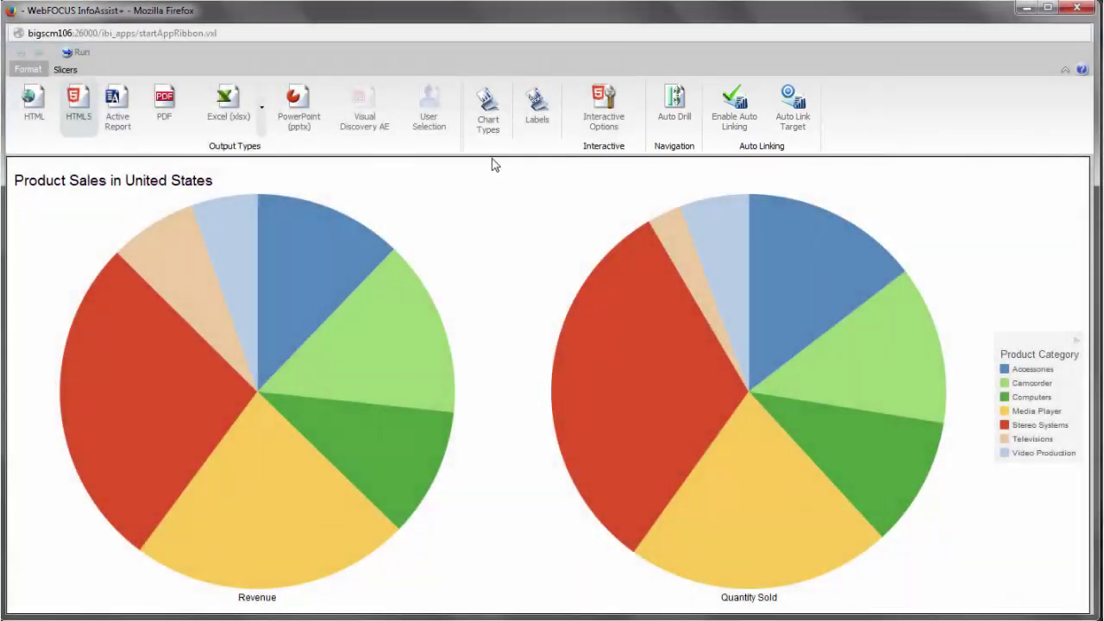
Step: Rerun the pies filtered to Sweden in Customer,Country, then close the preview window
click(65, 70)
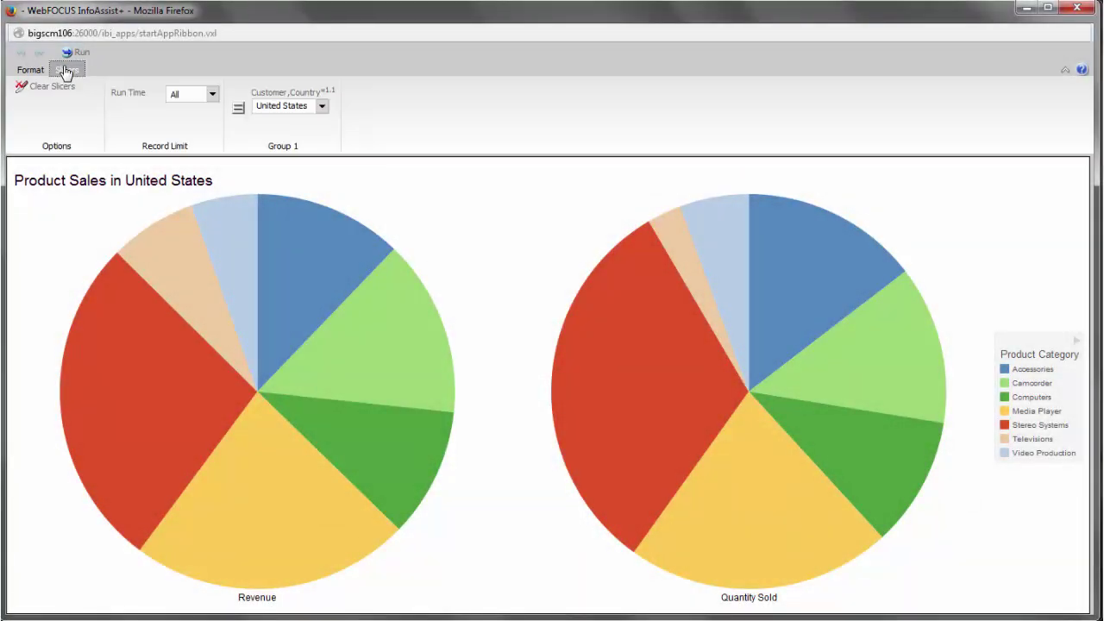
click(322, 106)
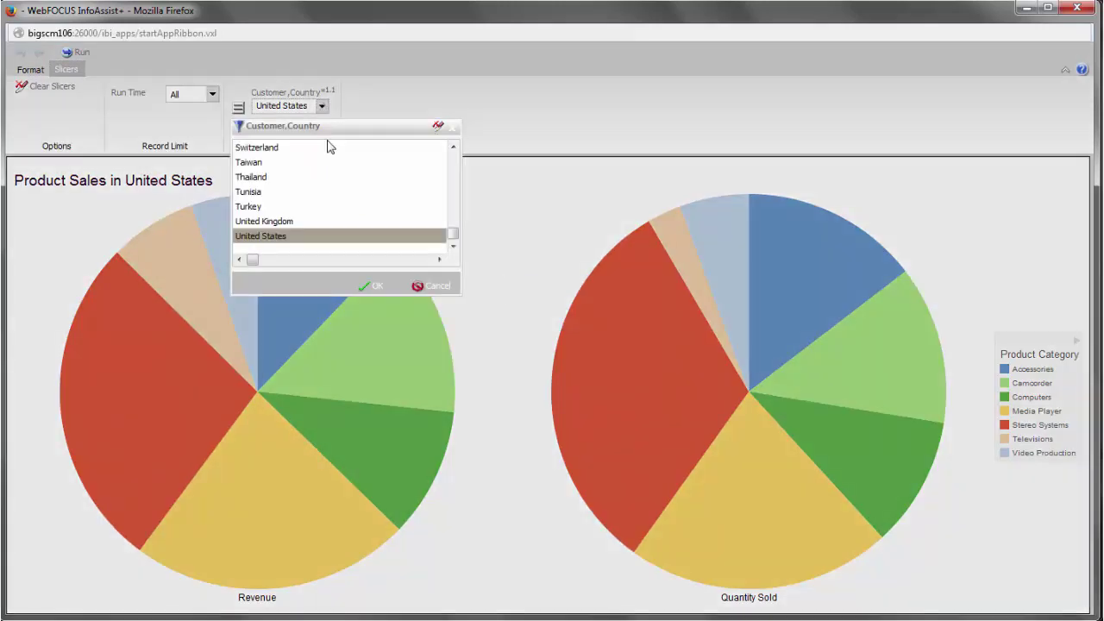
scroll(333, 189, up, 2)
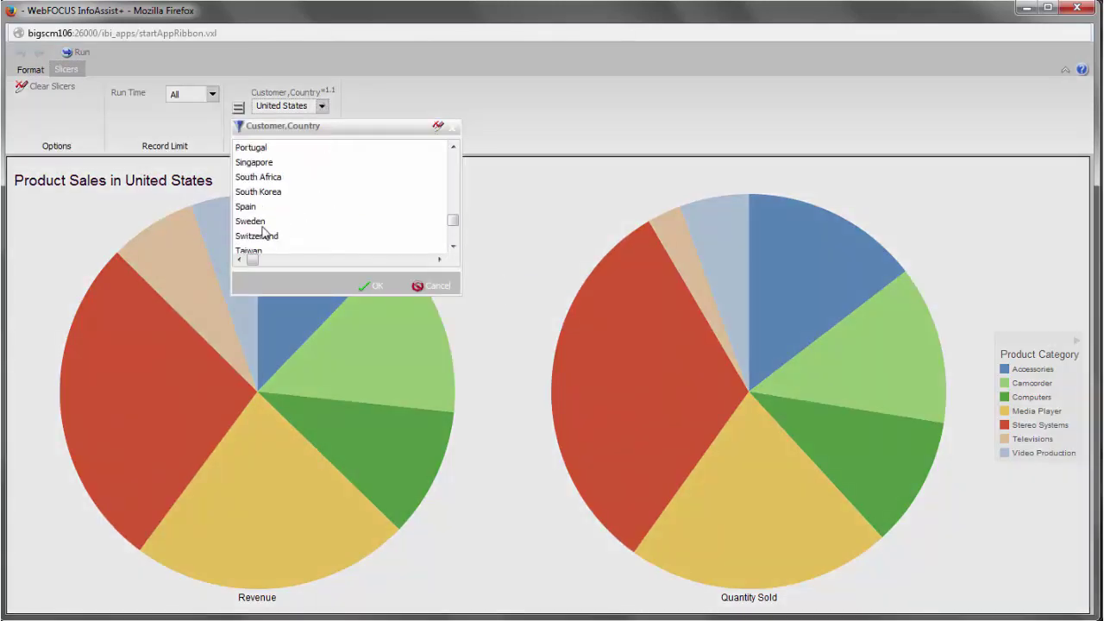
click(261, 223)
click(373, 290)
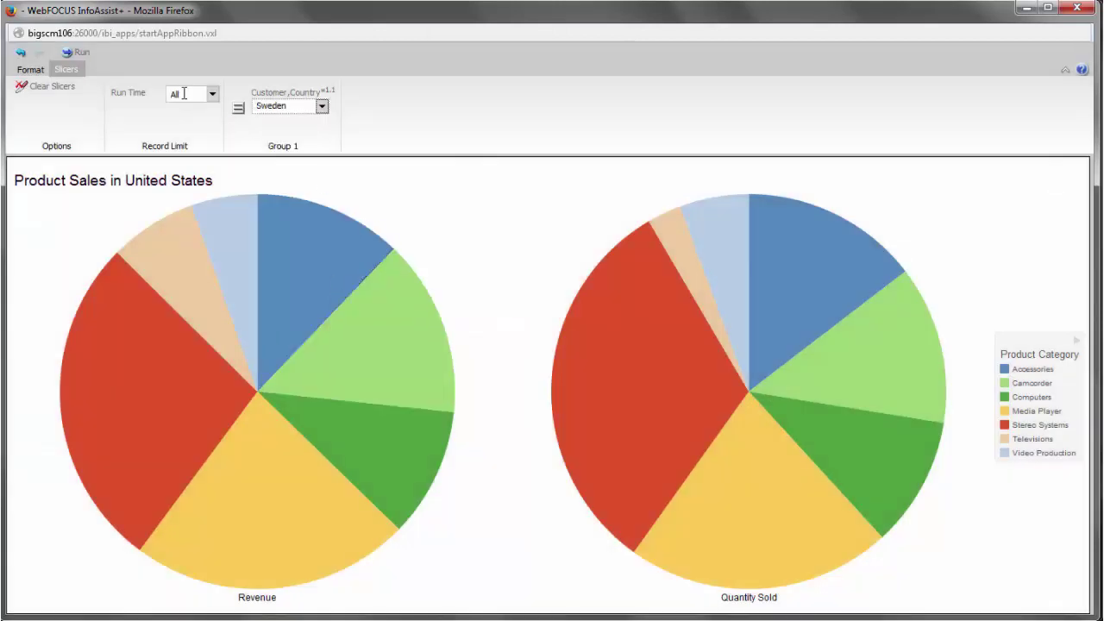
click(81, 54)
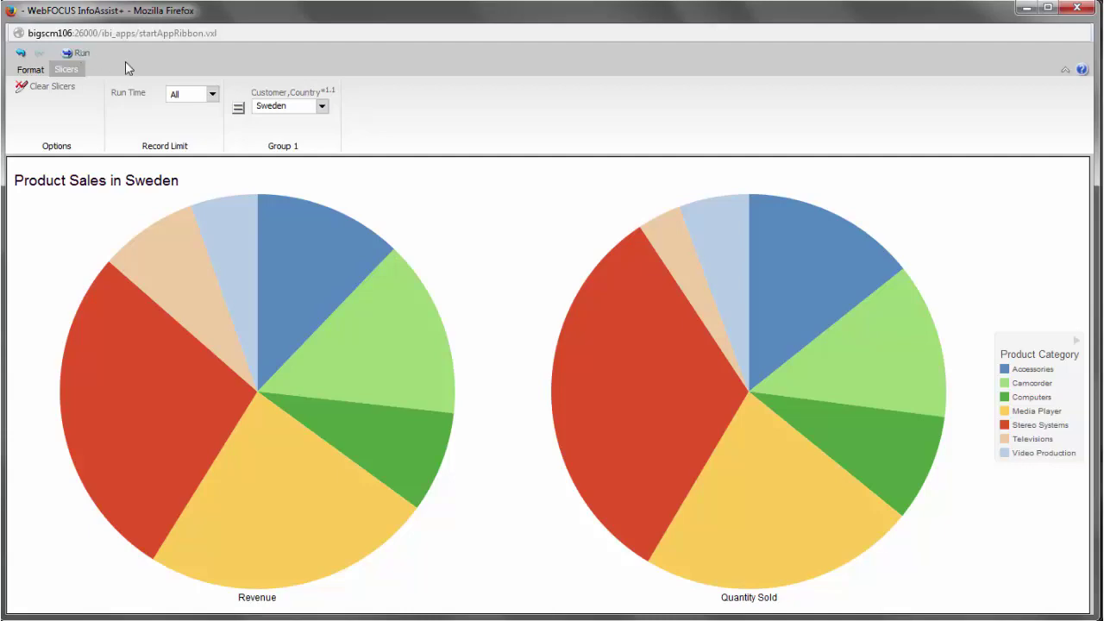
click(1076, 11)
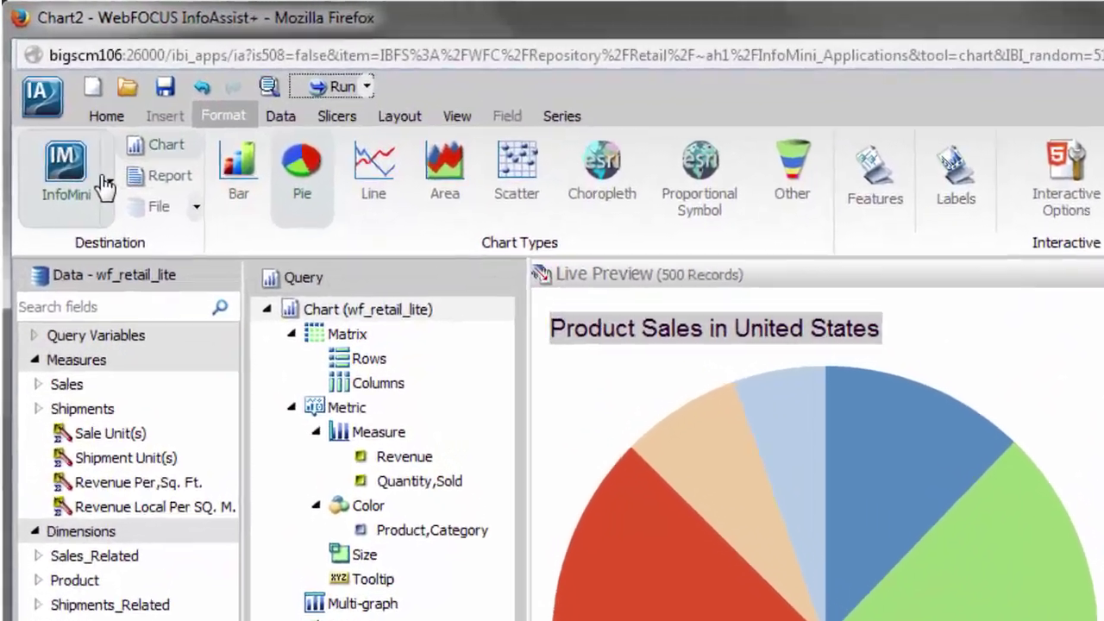
Step: Switch the InfoMini output to Run Deferred and launch the chart again
click(64, 107)
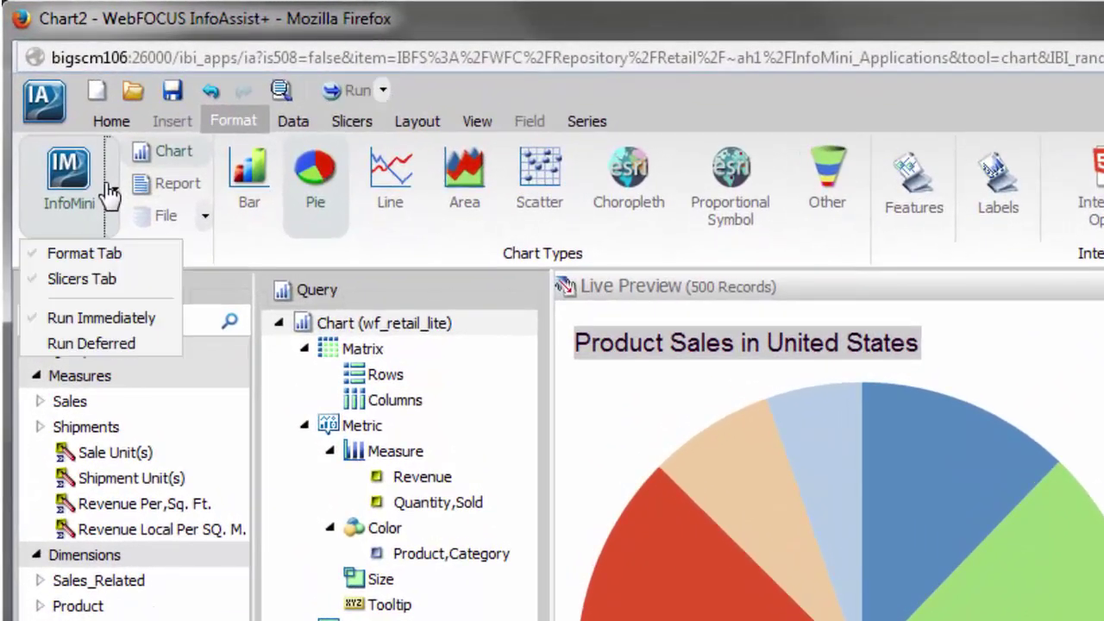
click(80, 320)
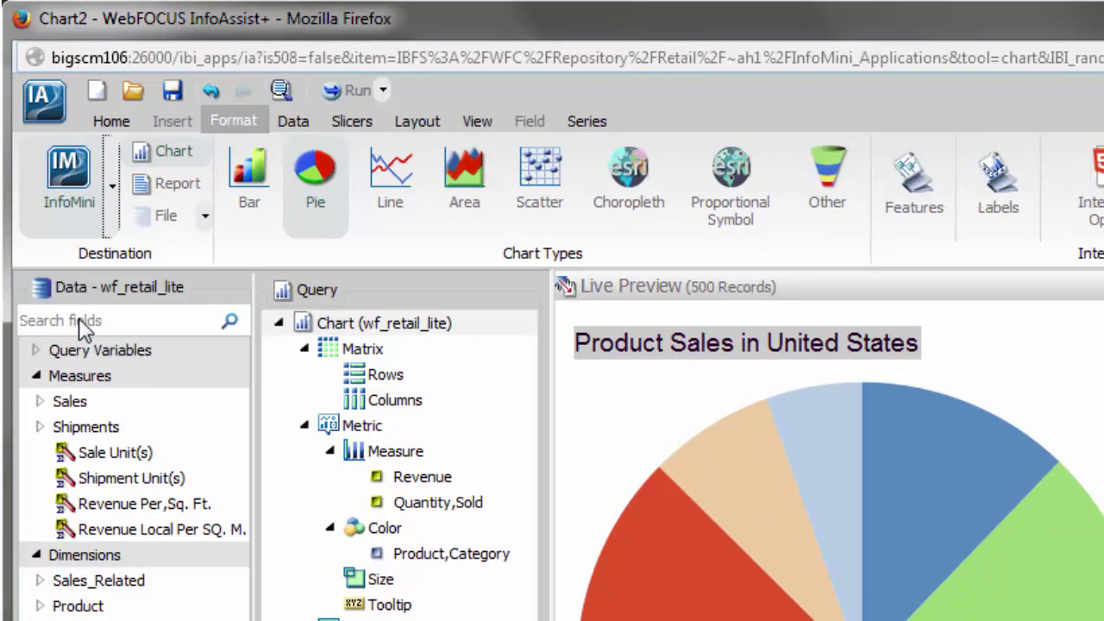
click(122, 218)
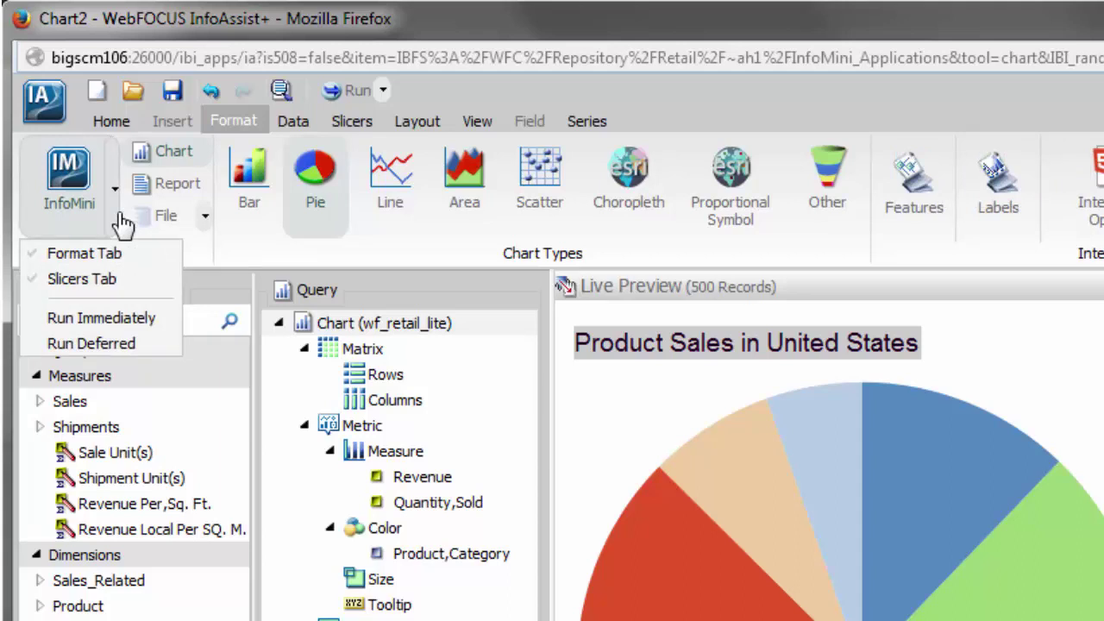
click(90, 344)
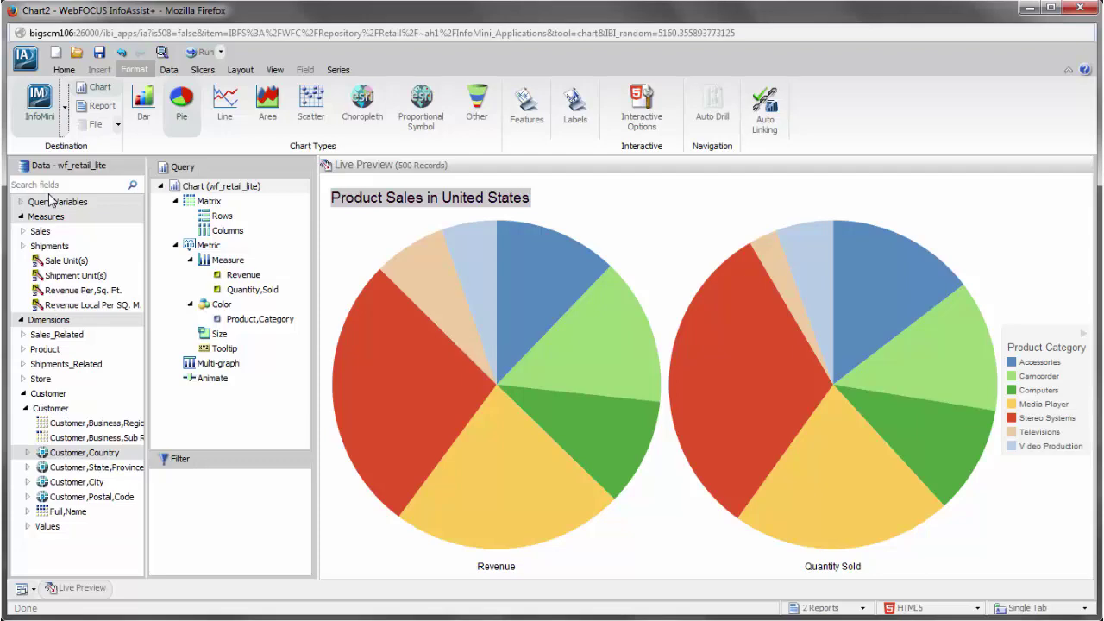
click(200, 53)
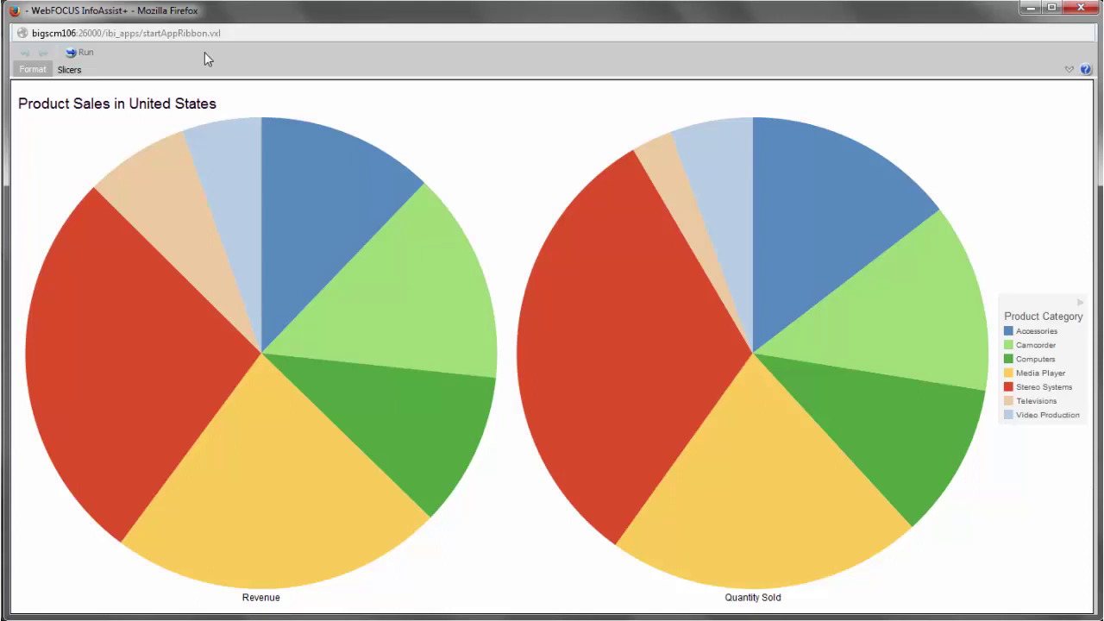
Step: Choose Hungary as the Customer,Country slicer filter
click(62, 71)
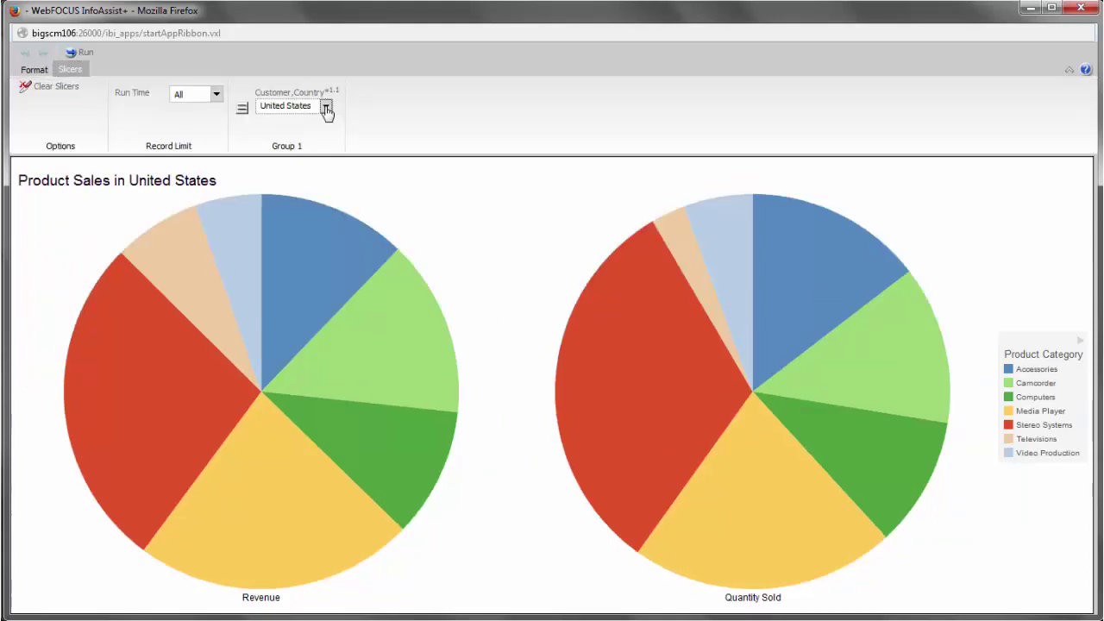
click(326, 107)
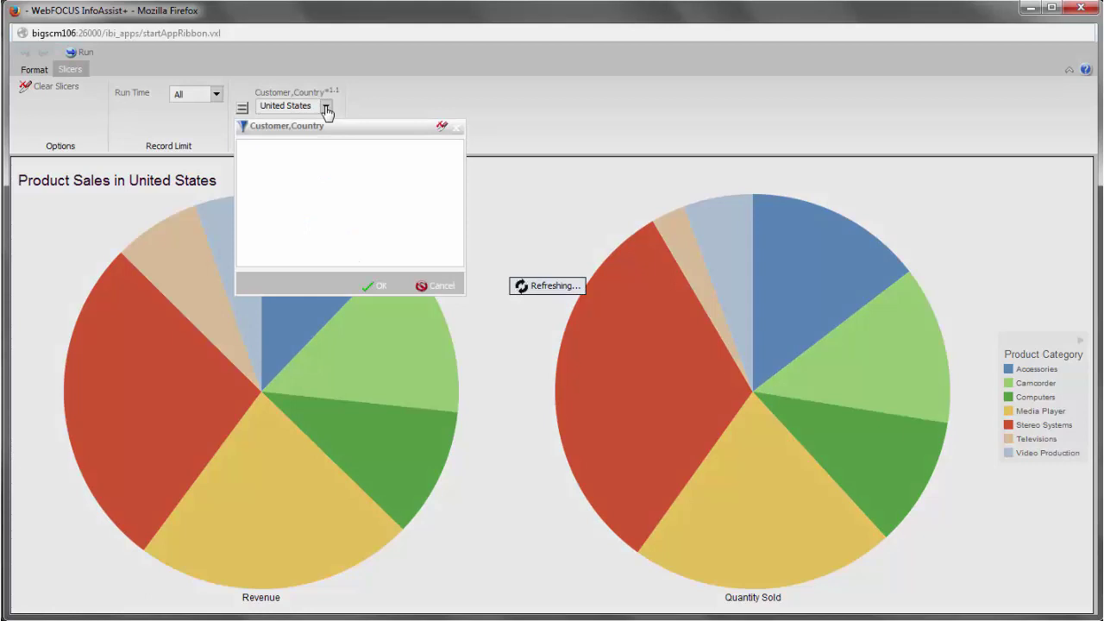
scroll(328, 180, up, 7)
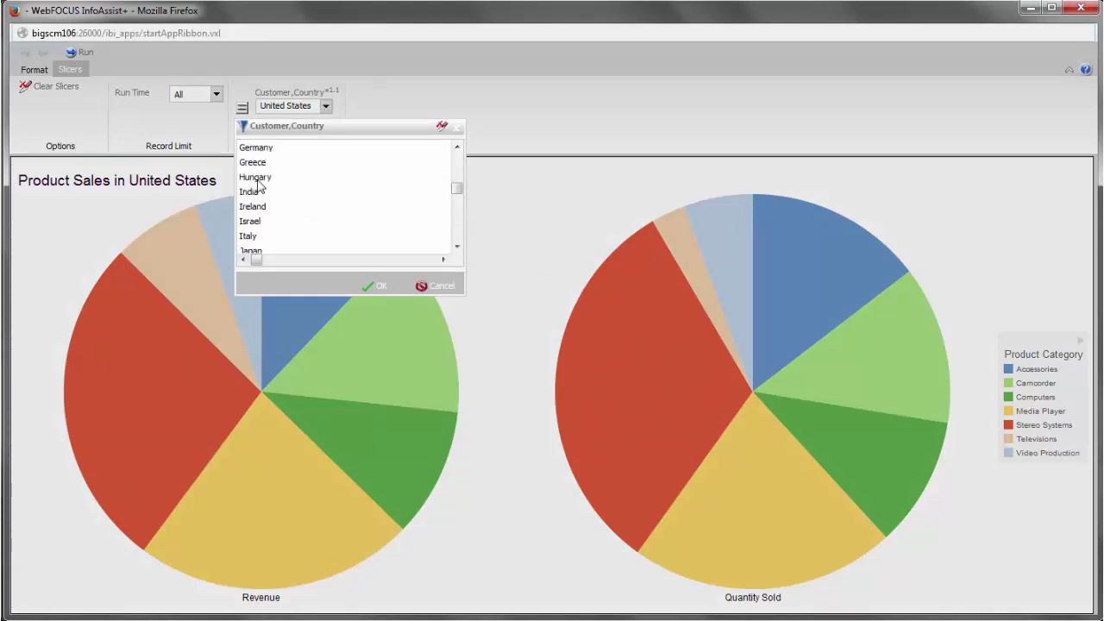
click(255, 177)
click(375, 286)
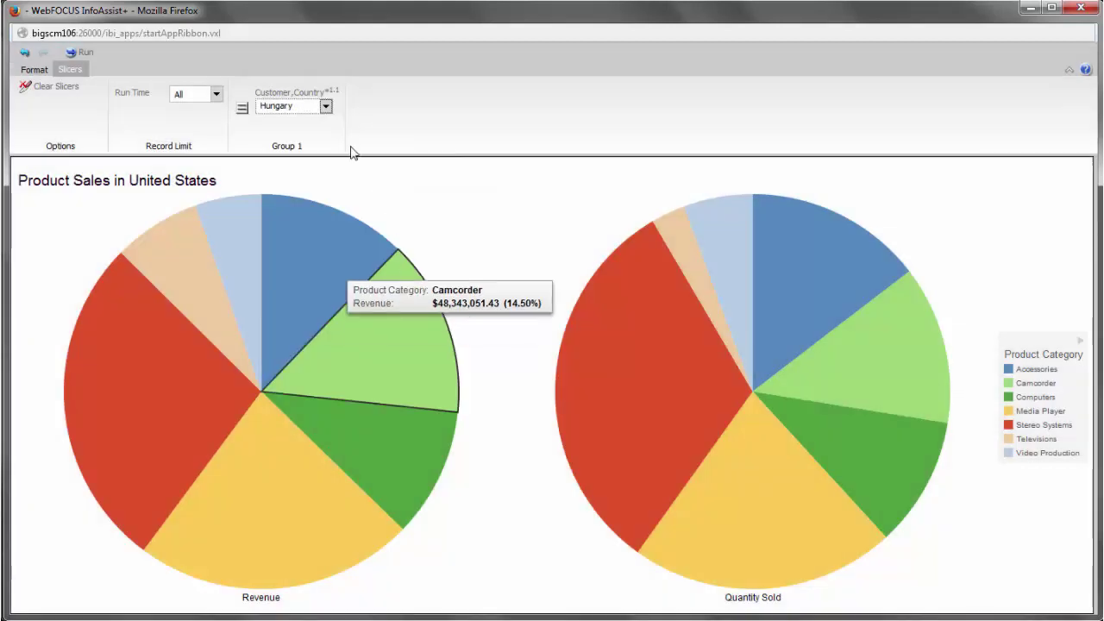
Step: Submit the Hungary charts as a deferred request and open the Deferred Report Status page
click(76, 54)
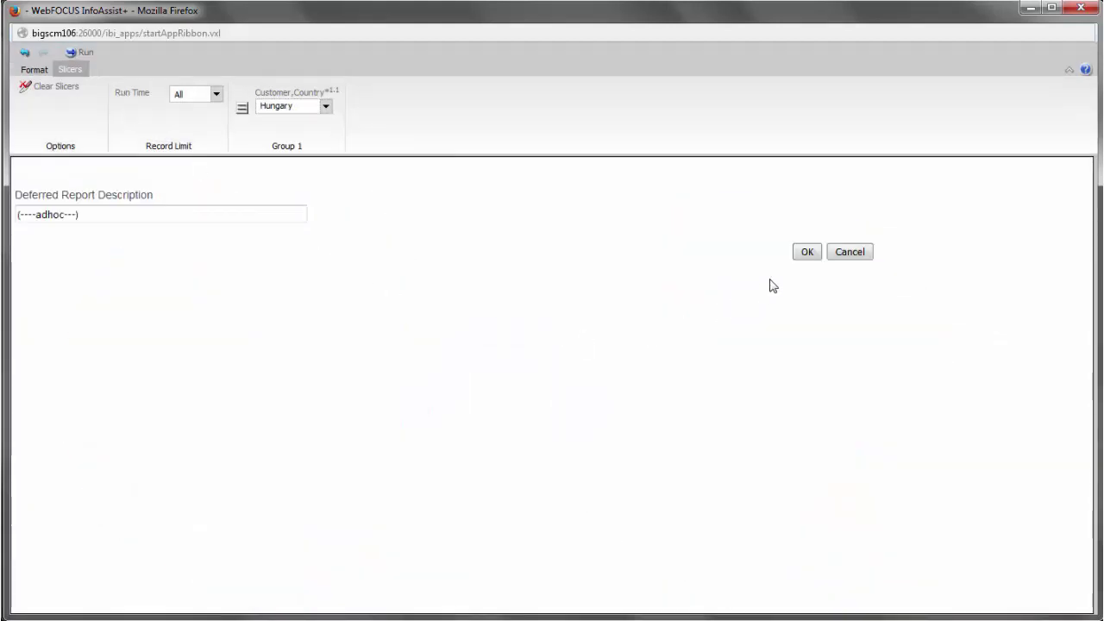
click(809, 253)
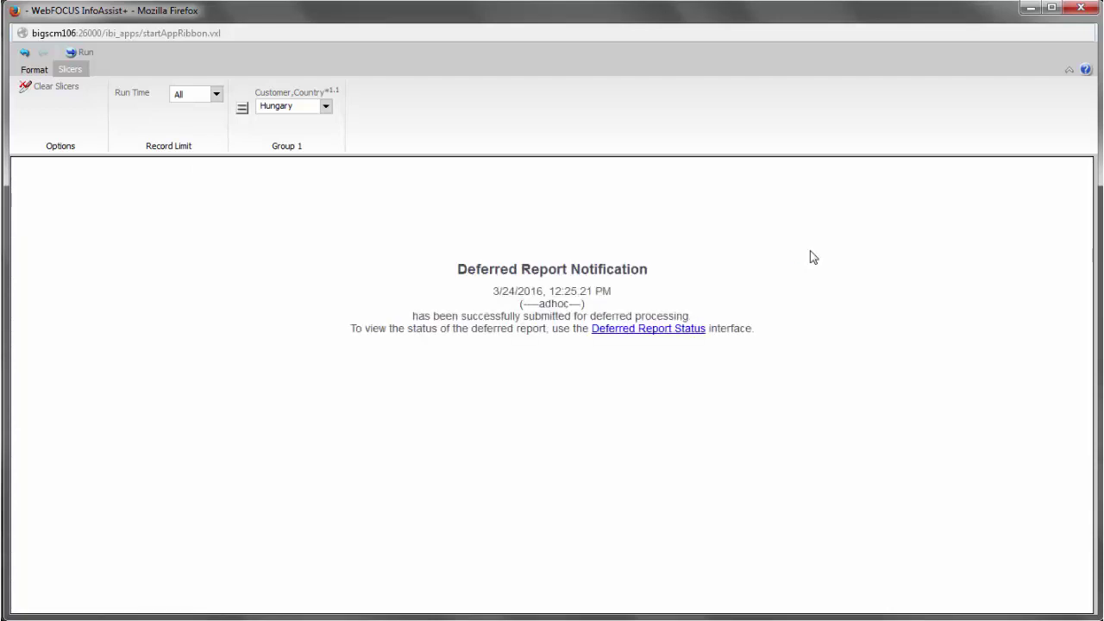
click(683, 330)
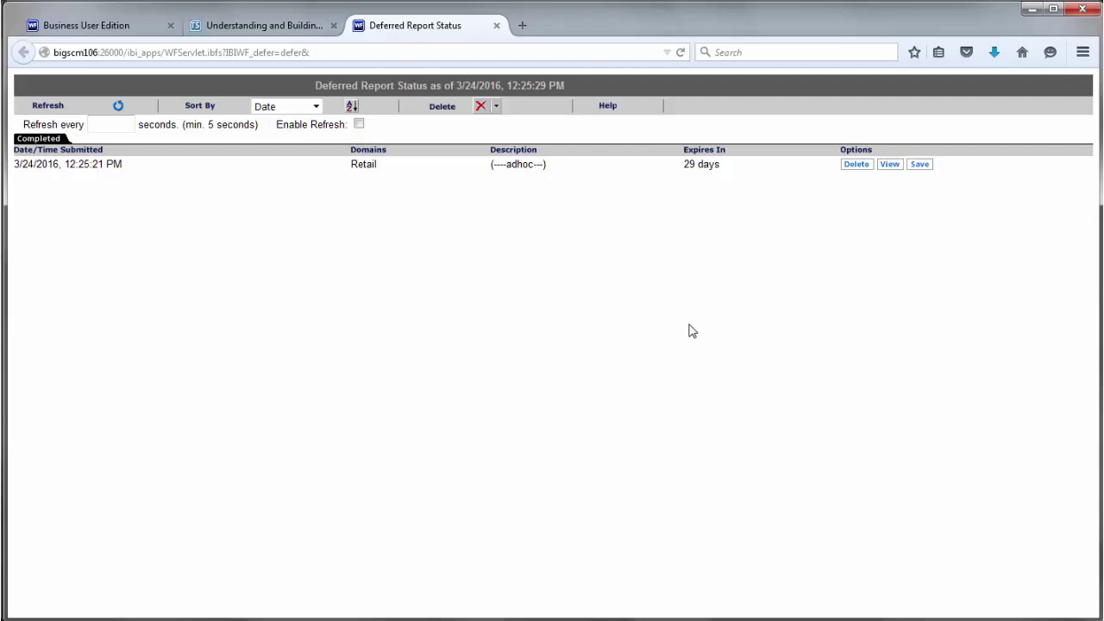
Step: Open the completed Hungary deferred report and enlarge its window so the pies grow
click(890, 165)
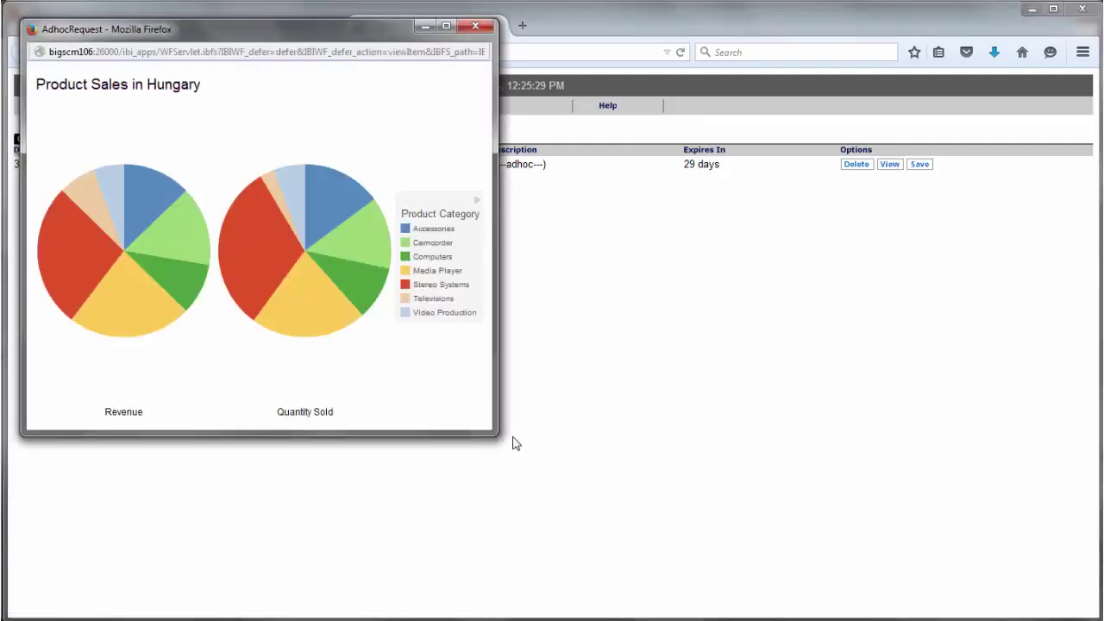
drag(498, 435, 611, 506)
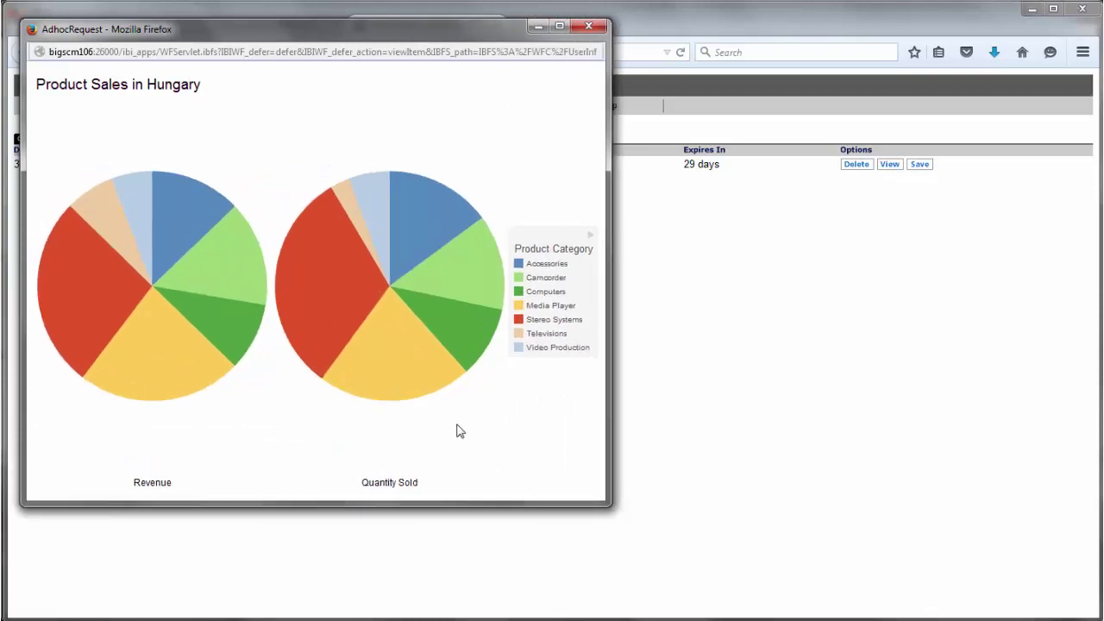
mouse_move(329, 323)
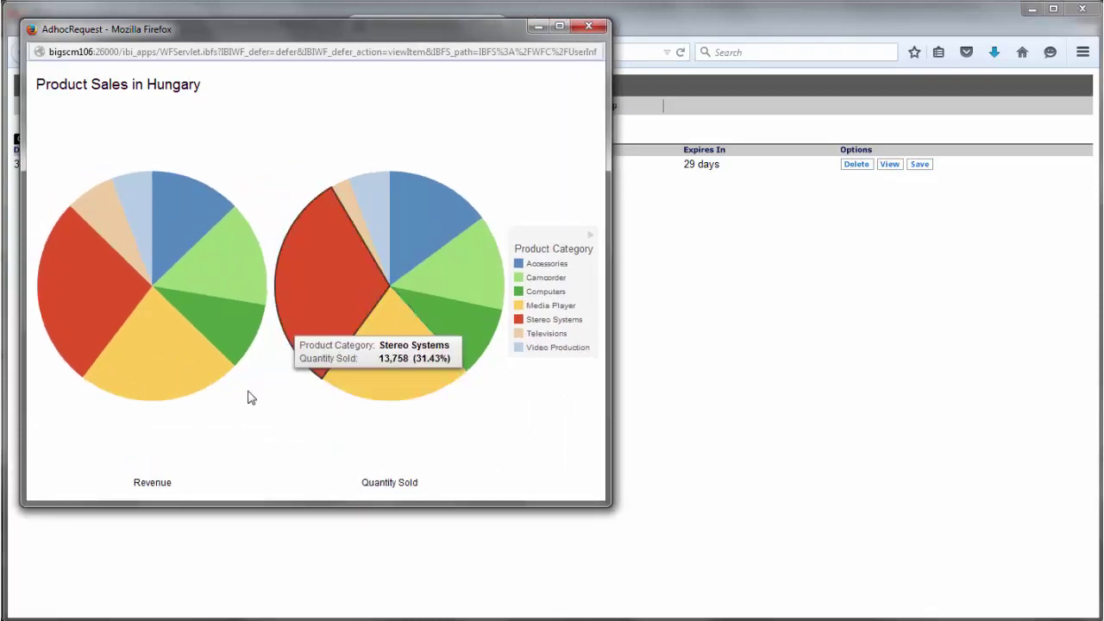
mouse_move(98, 325)
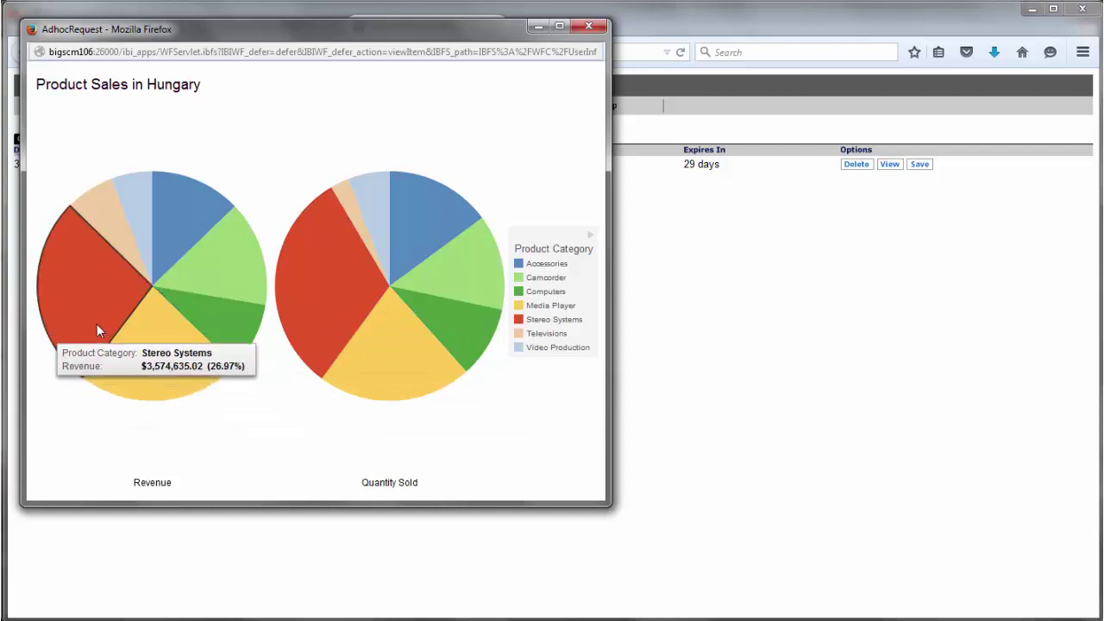
mouse_move(236, 423)
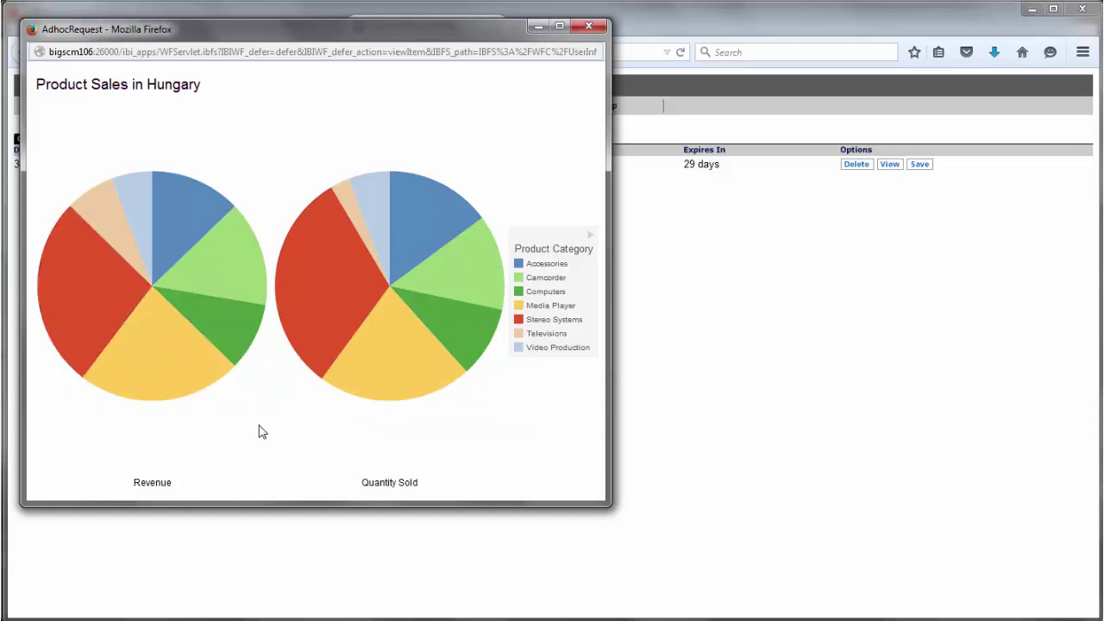